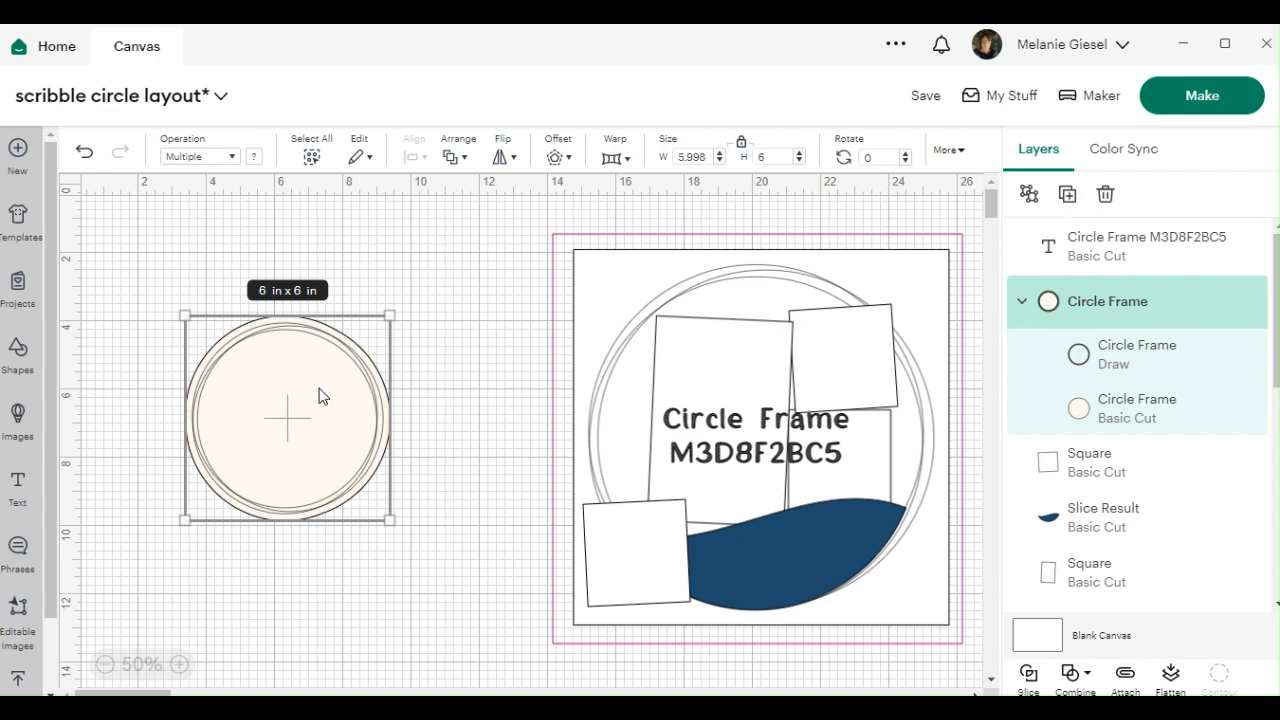
Ungroup the 6 in circle frame, separate its two layers, and delete the cream filled circle.
click(1029, 196)
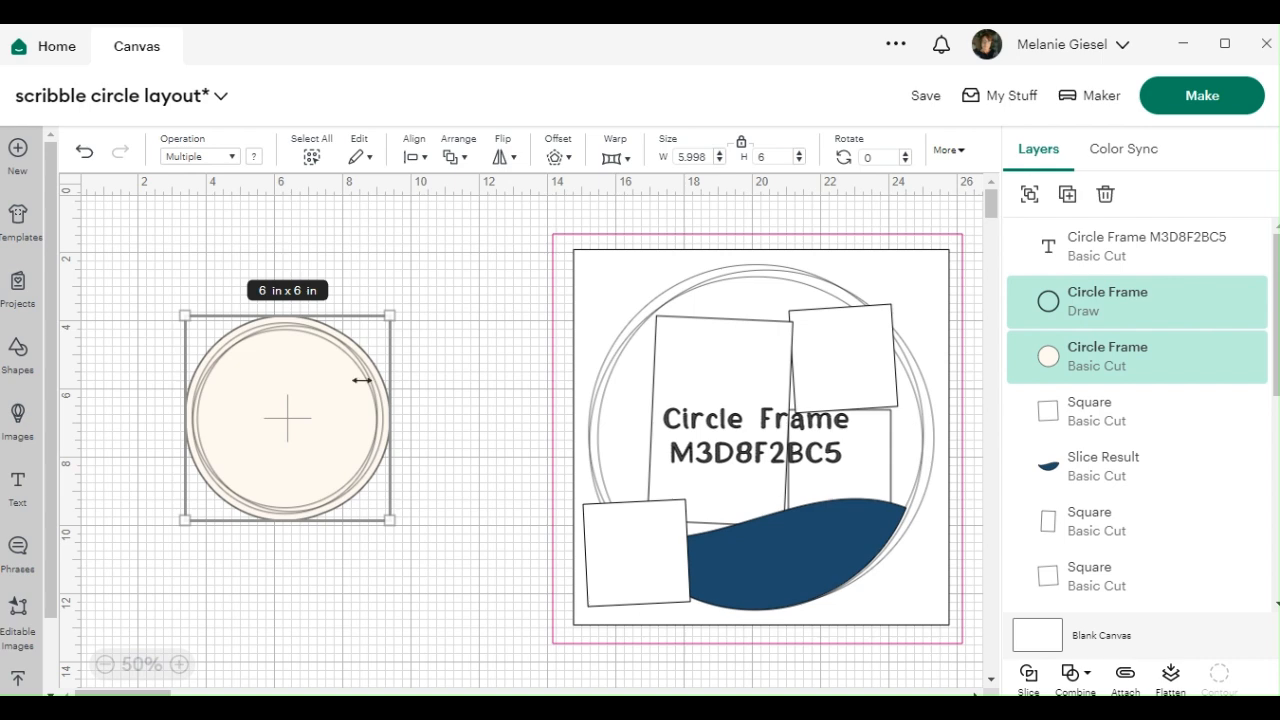
mouse_move(288, 407)
mouse_down()
mouse_move(365, 378)
mouse_move(280, 383)
mouse_move(405, 358)
mouse_move(414, 337)
mouse_move(395, 310)
mouse_up()
click(436, 358)
click(286, 391)
click(252, 443)
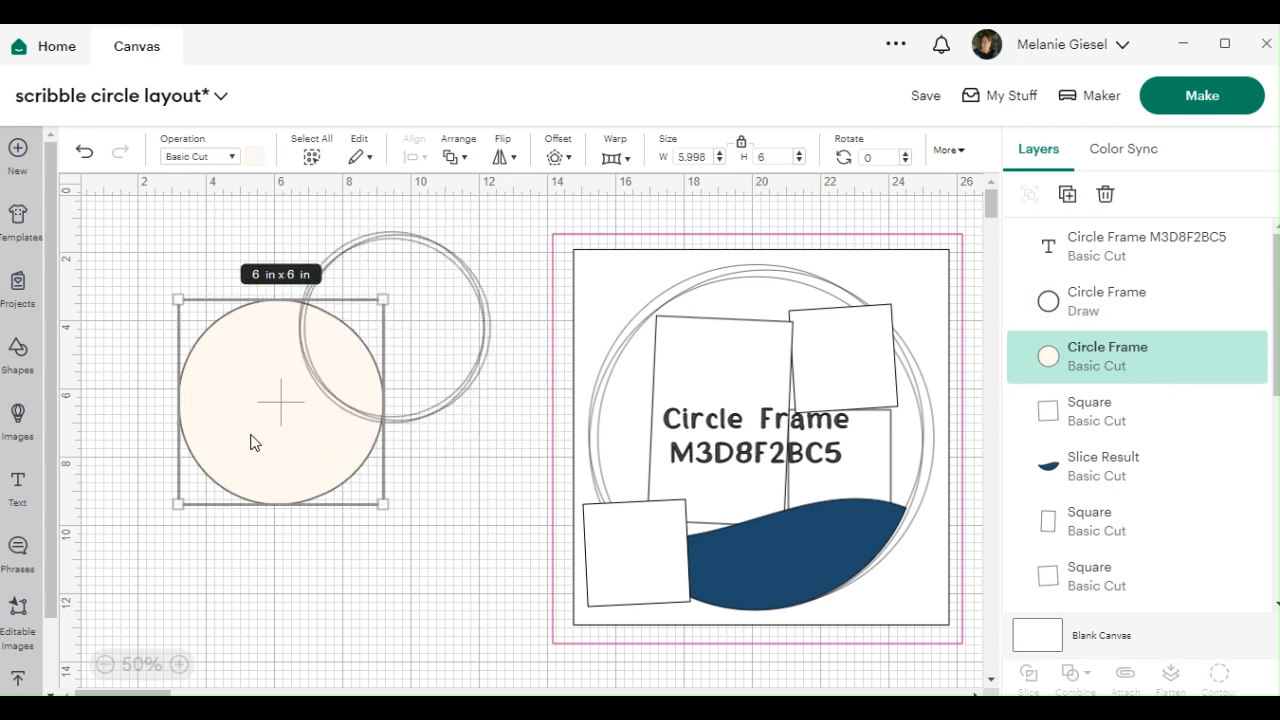
key(Delete)
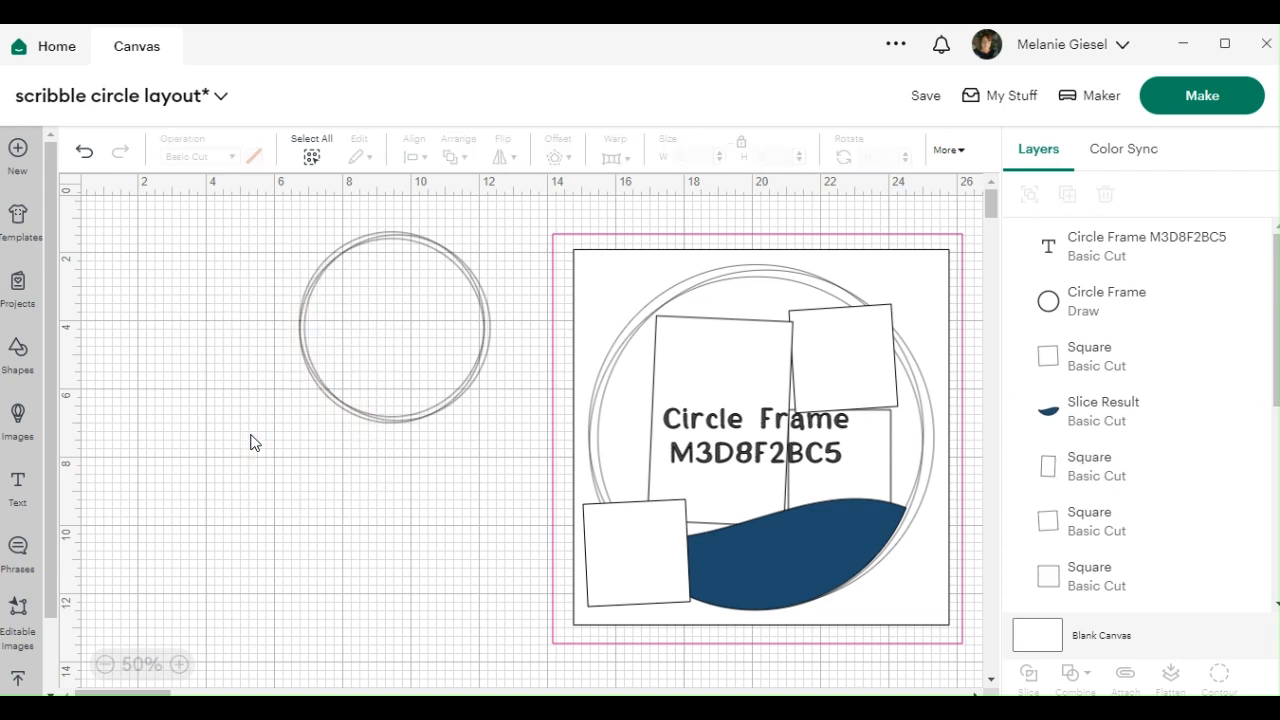
Set the scribble circle's width to 10 in and place it in the empty area beside the finished layout.
click(383, 367)
mouse_move(397, 336)
mouse_down()
mouse_move(272, 400)
mouse_move(307, 378)
mouse_up()
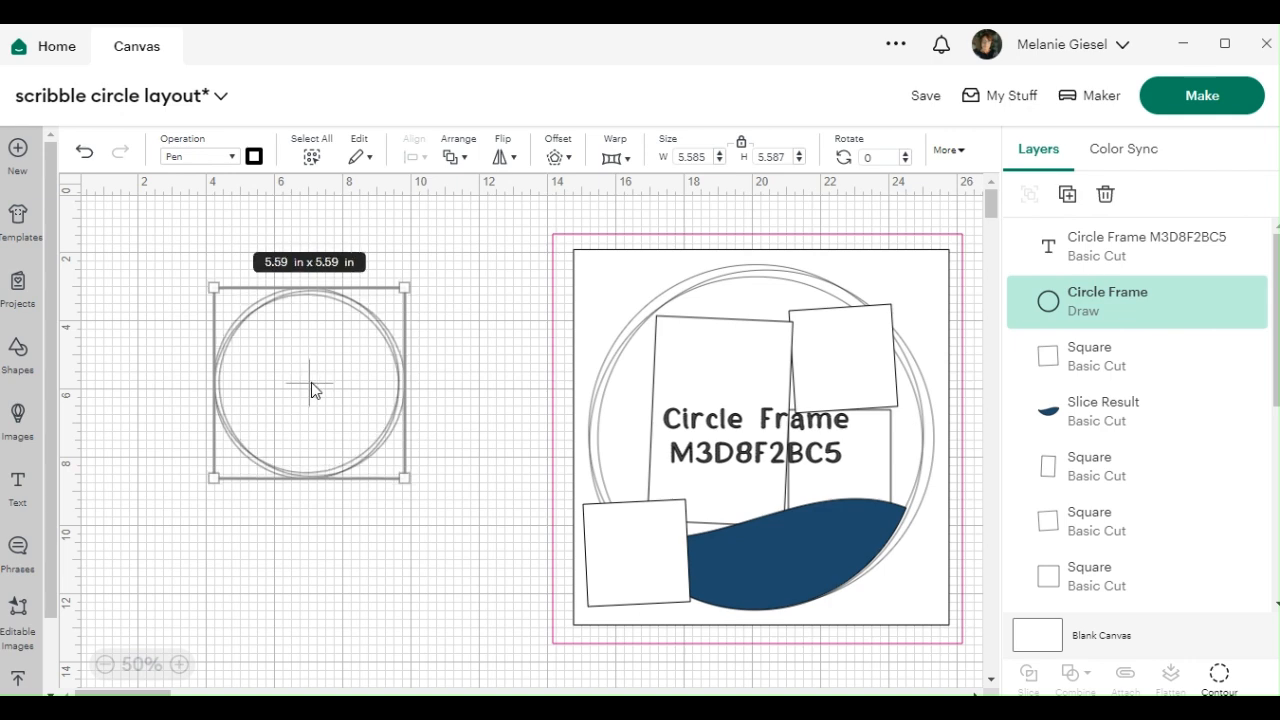
double_click(706, 158)
text(10)
key(Return)
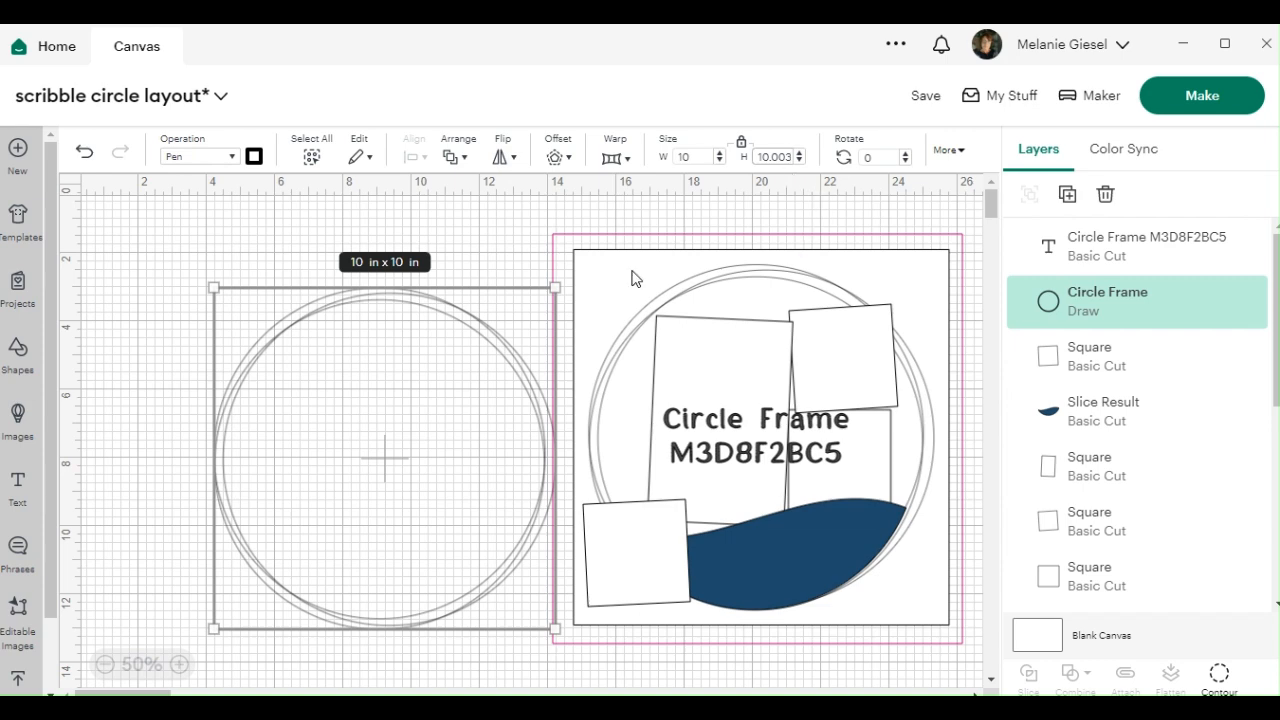
drag(398, 458, 341, 420)
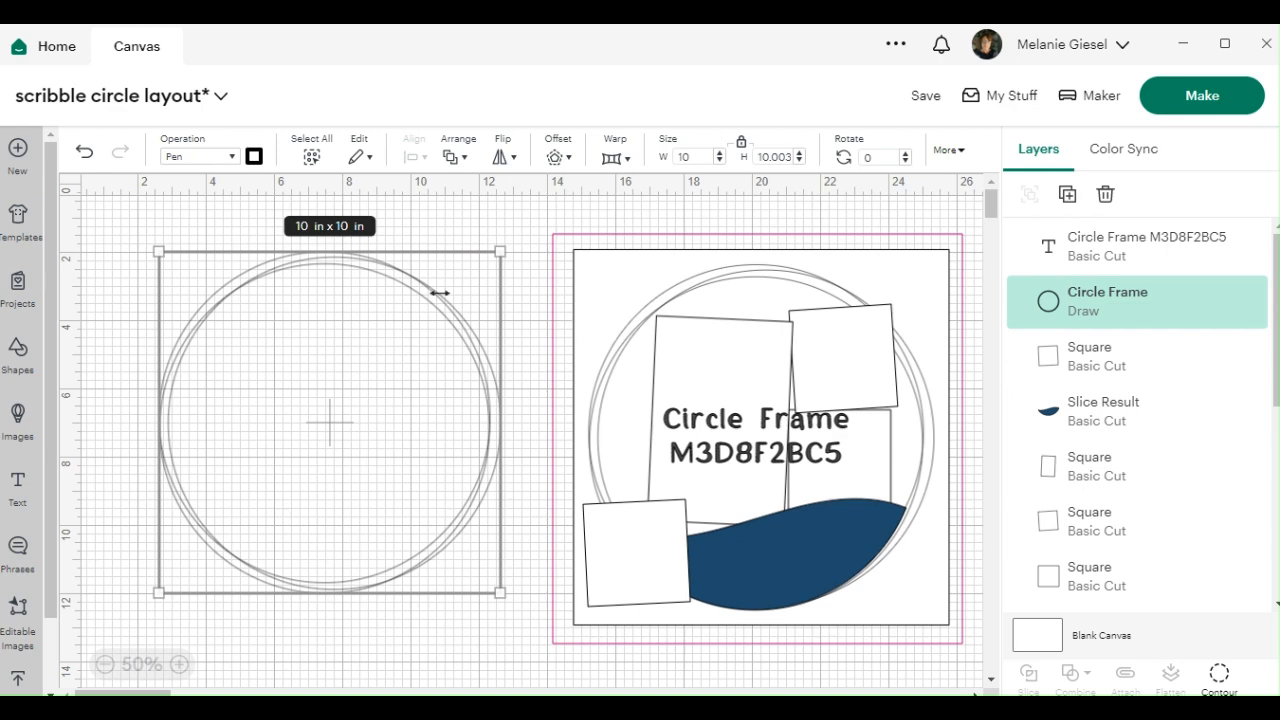
Add a free square shape, size it to 11 x 11 in, and move it over the scribble circle.
click(19, 356)
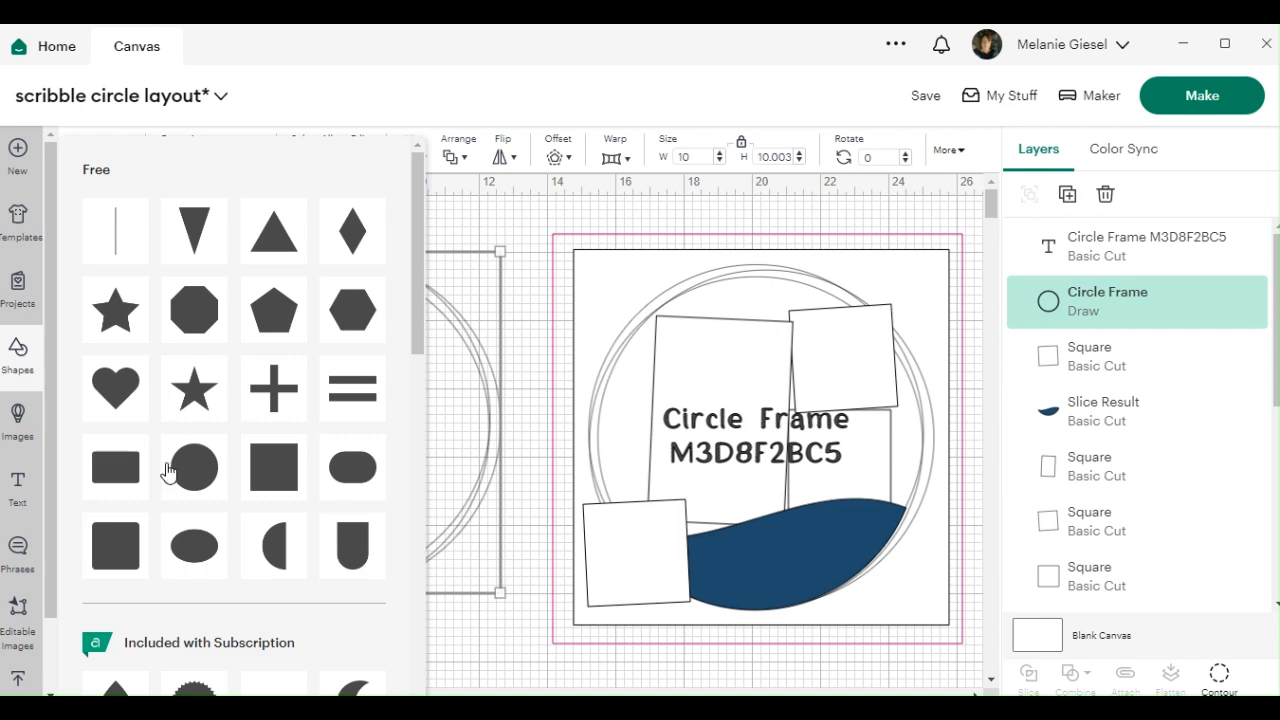
click(293, 471)
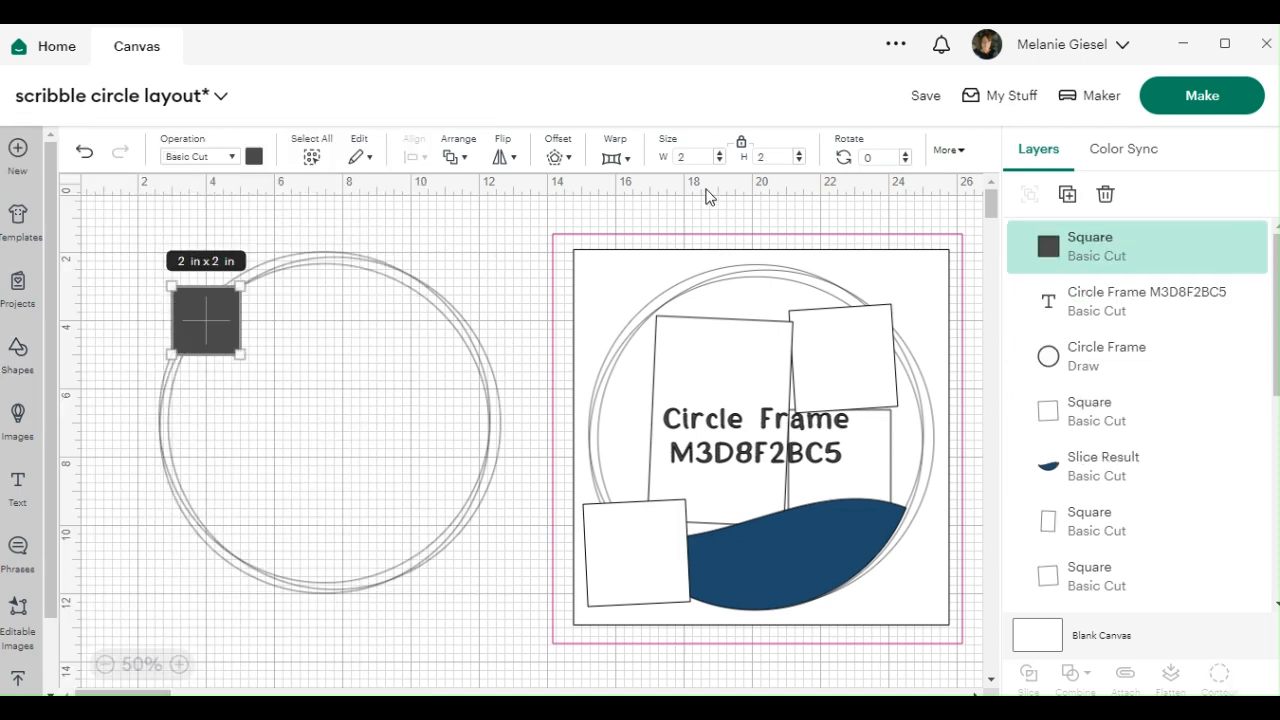
click(690, 153)
text(11)
click(741, 148)
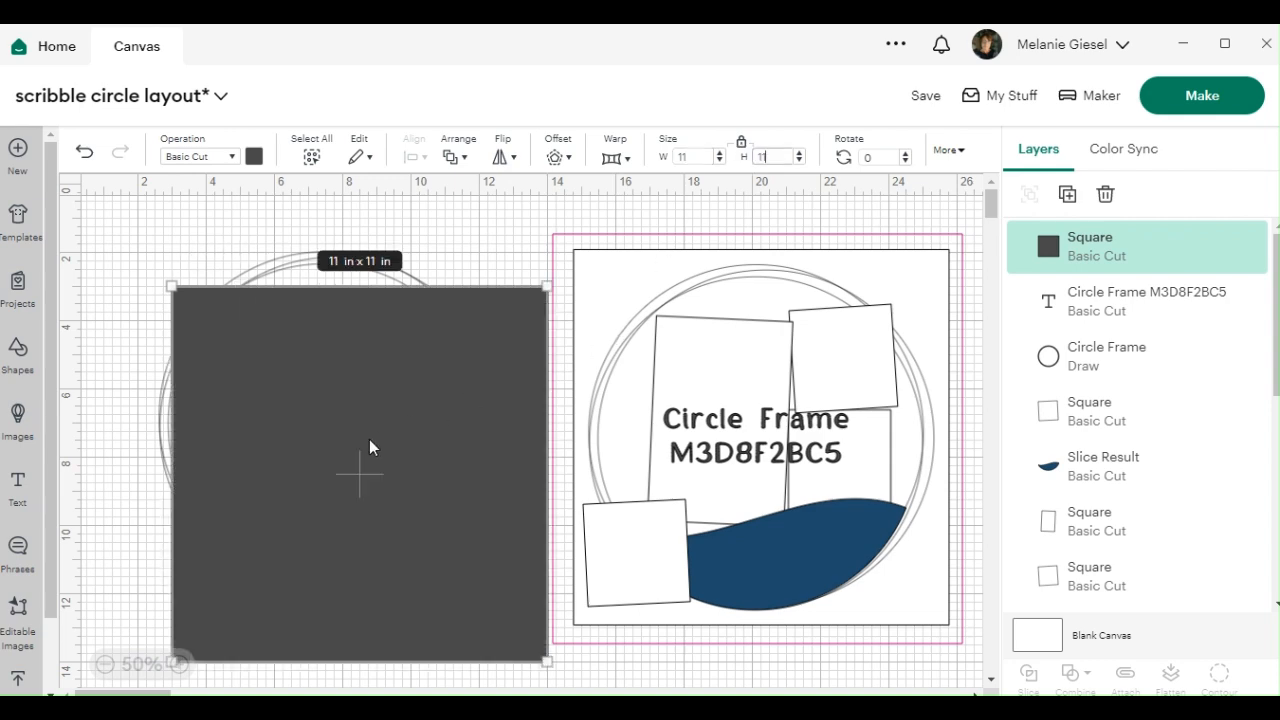
drag(367, 458, 322, 414)
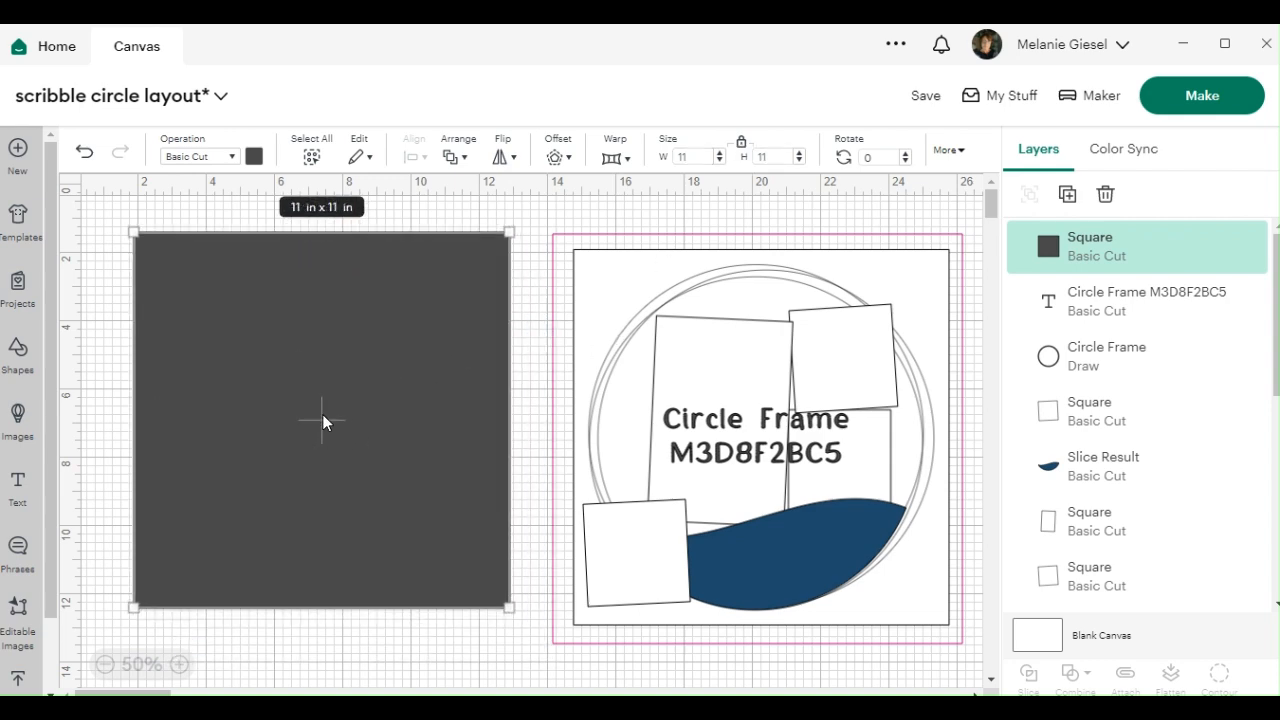
Change the 11 in square's colour to white and send it to the back behind the scribble circle.
click(254, 158)
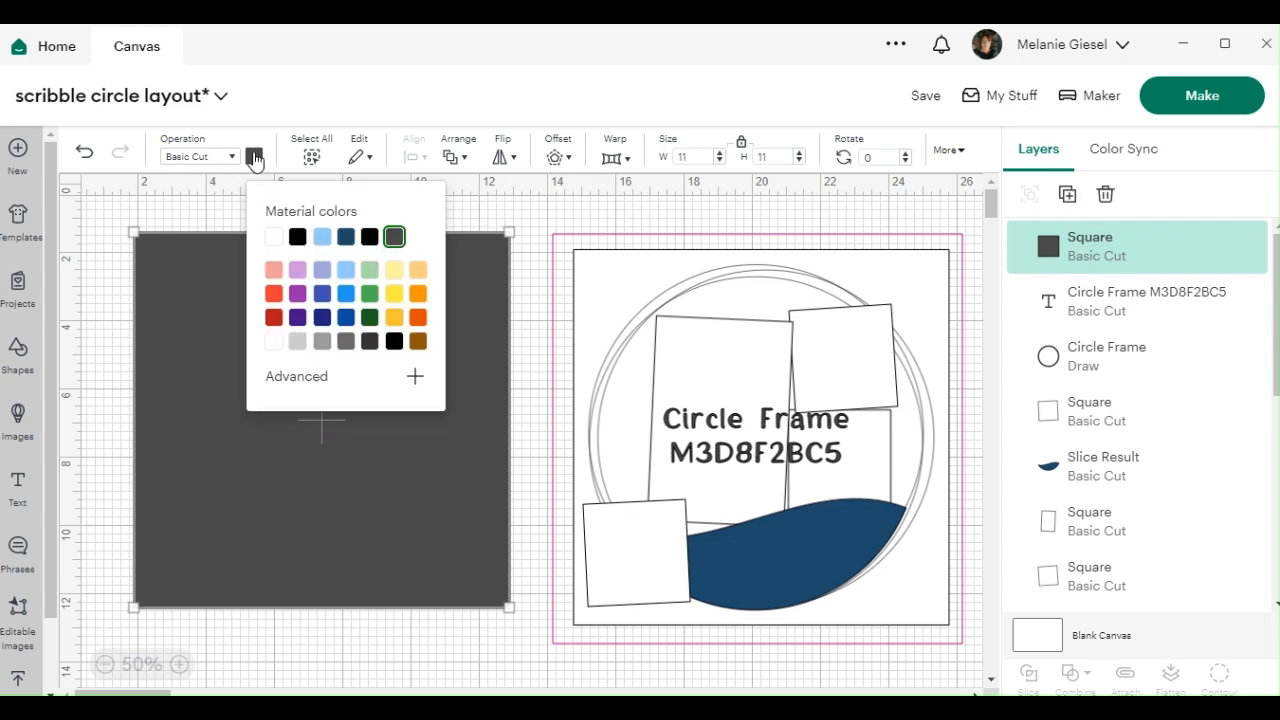
click(273, 238)
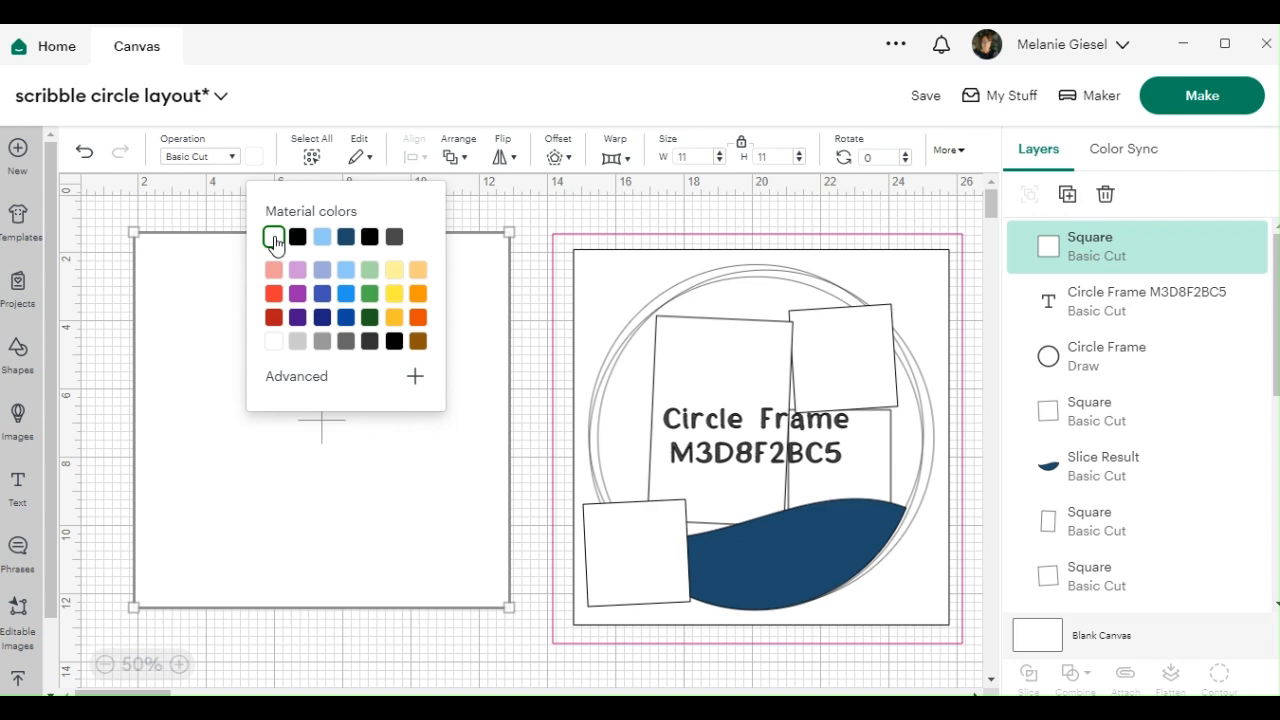
click(222, 441)
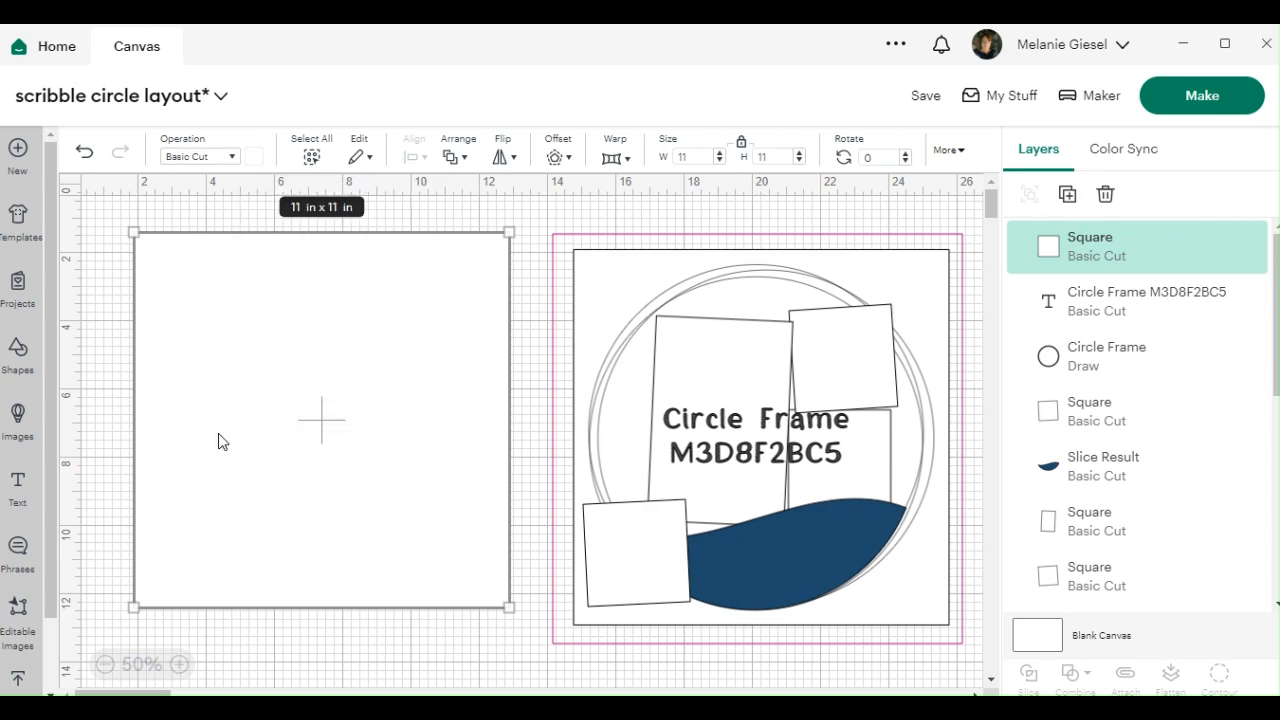
right_click(222, 441)
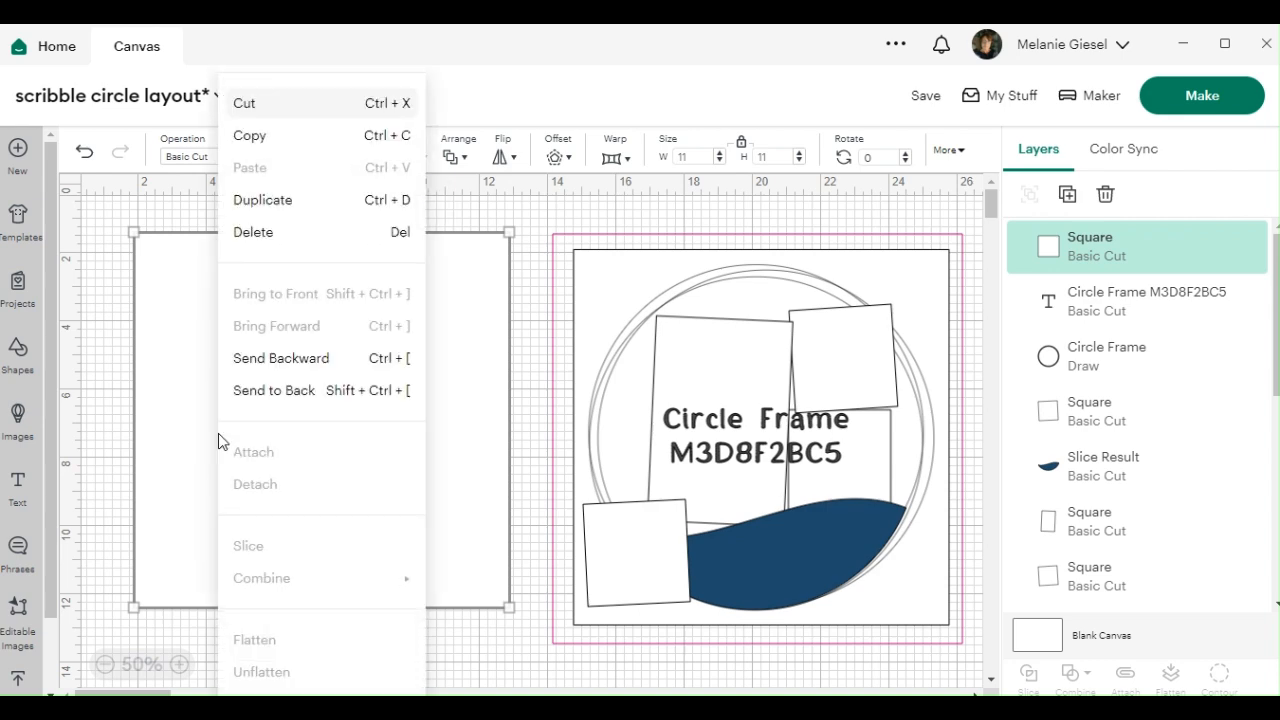
click(288, 398)
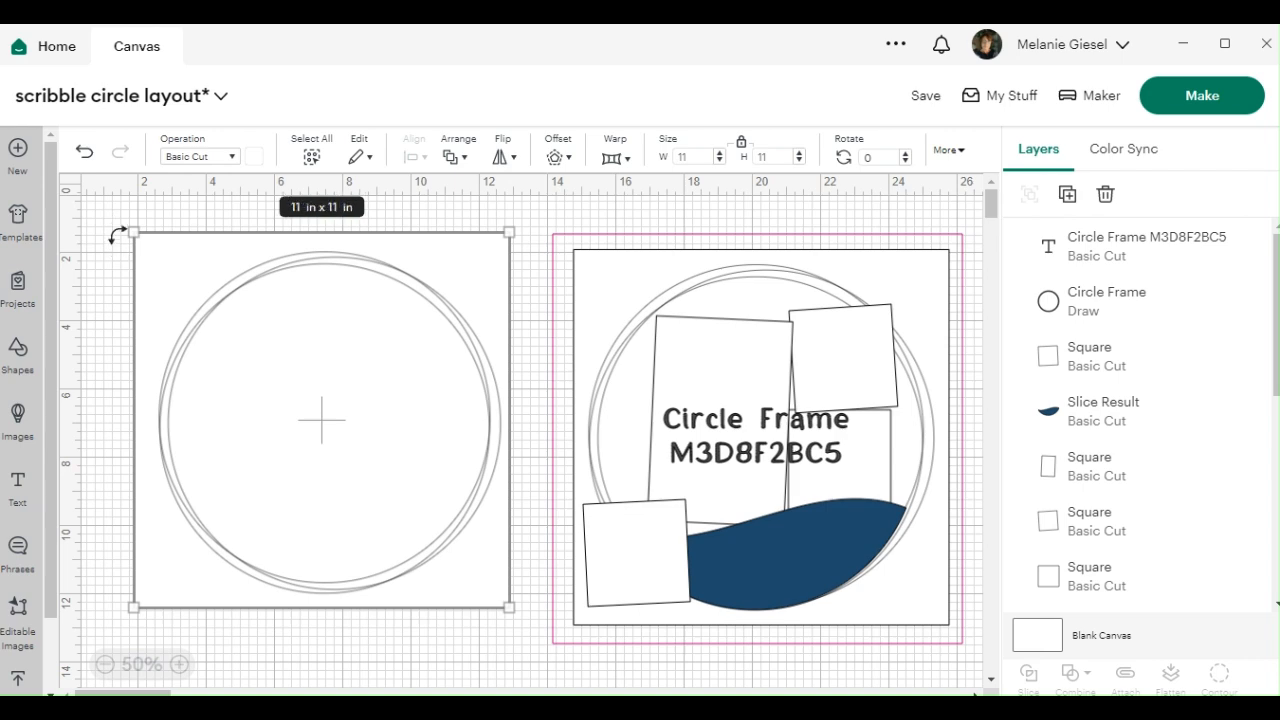
Center the scribble circle and the white 11 in square on each other.
drag(163, 208, 370, 445)
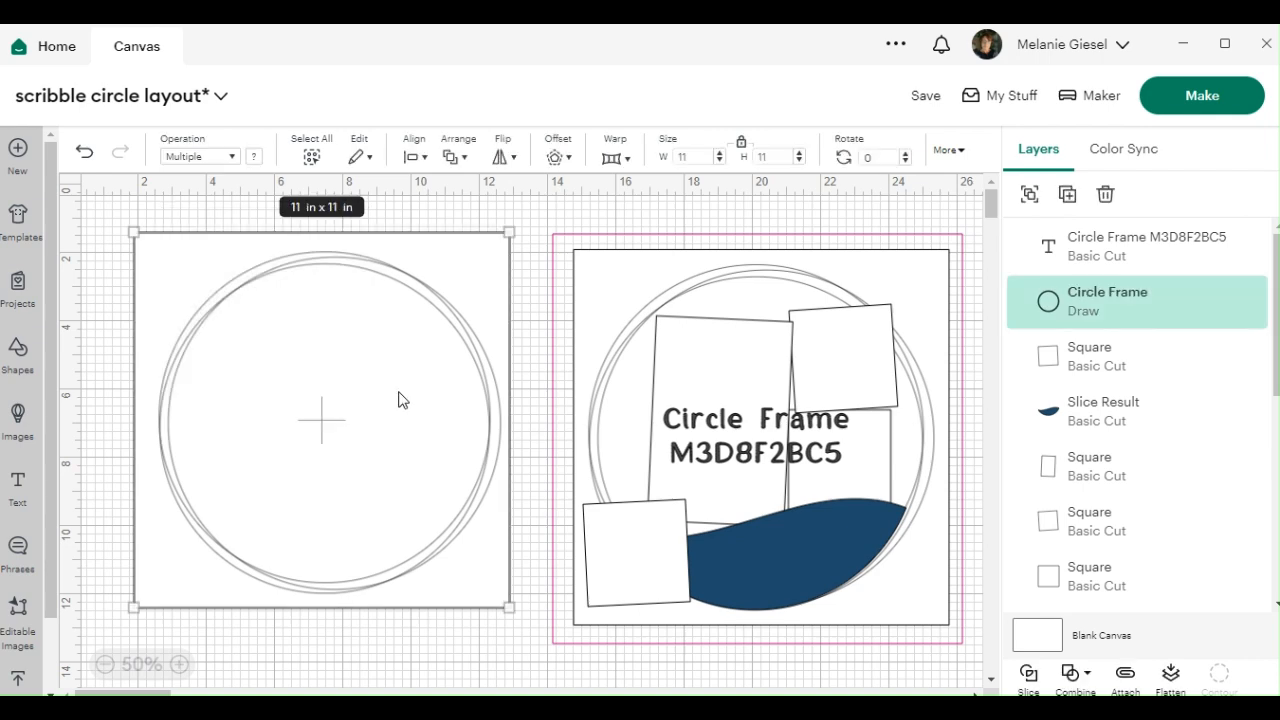
click(415, 160)
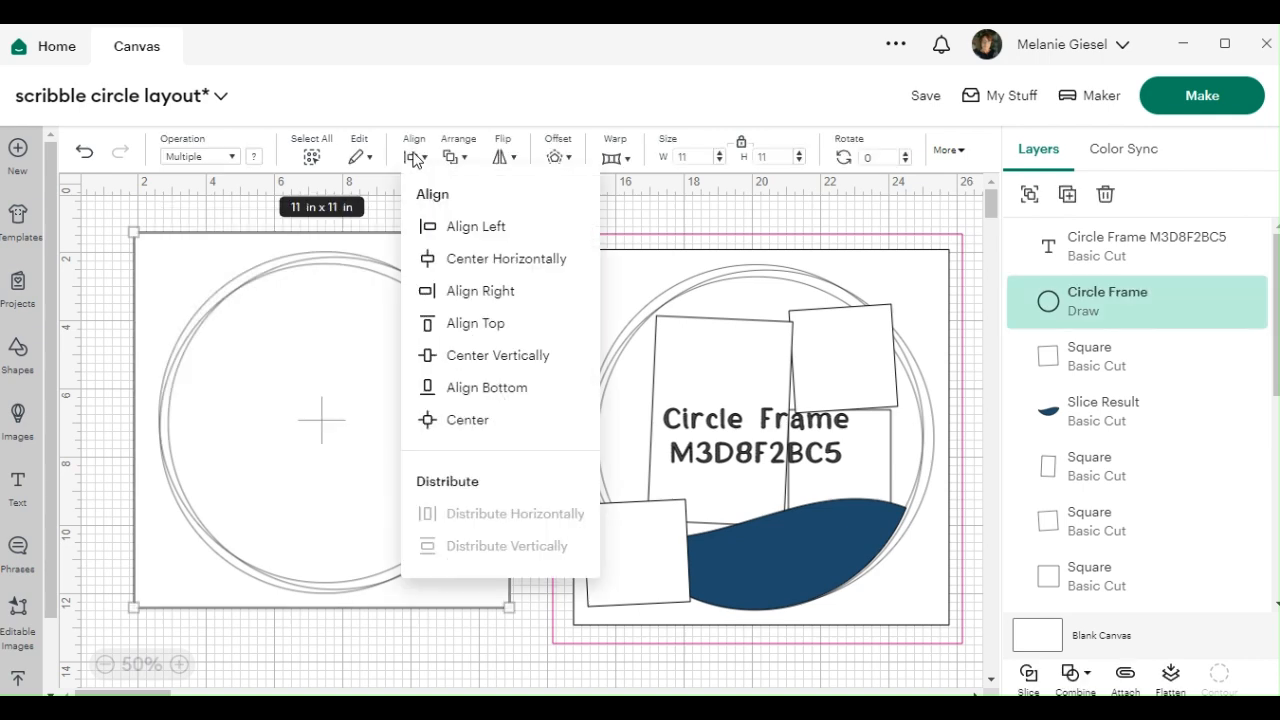
click(470, 421)
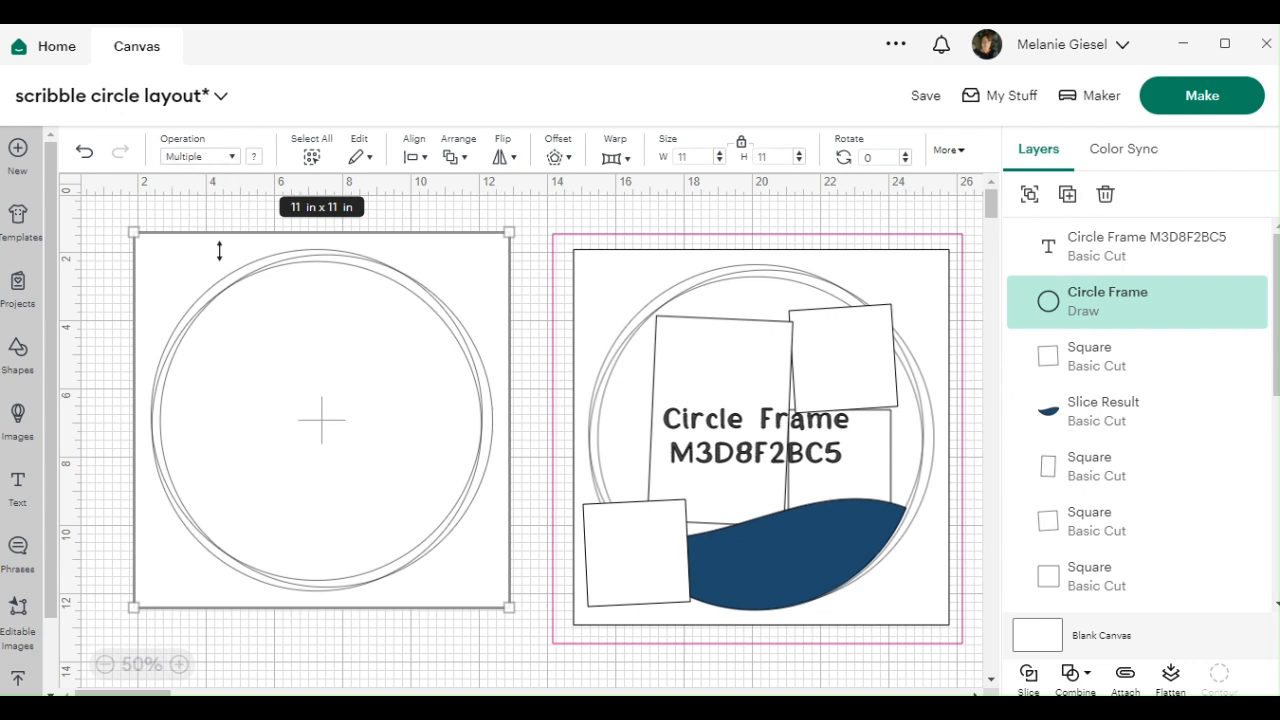
click(141, 277)
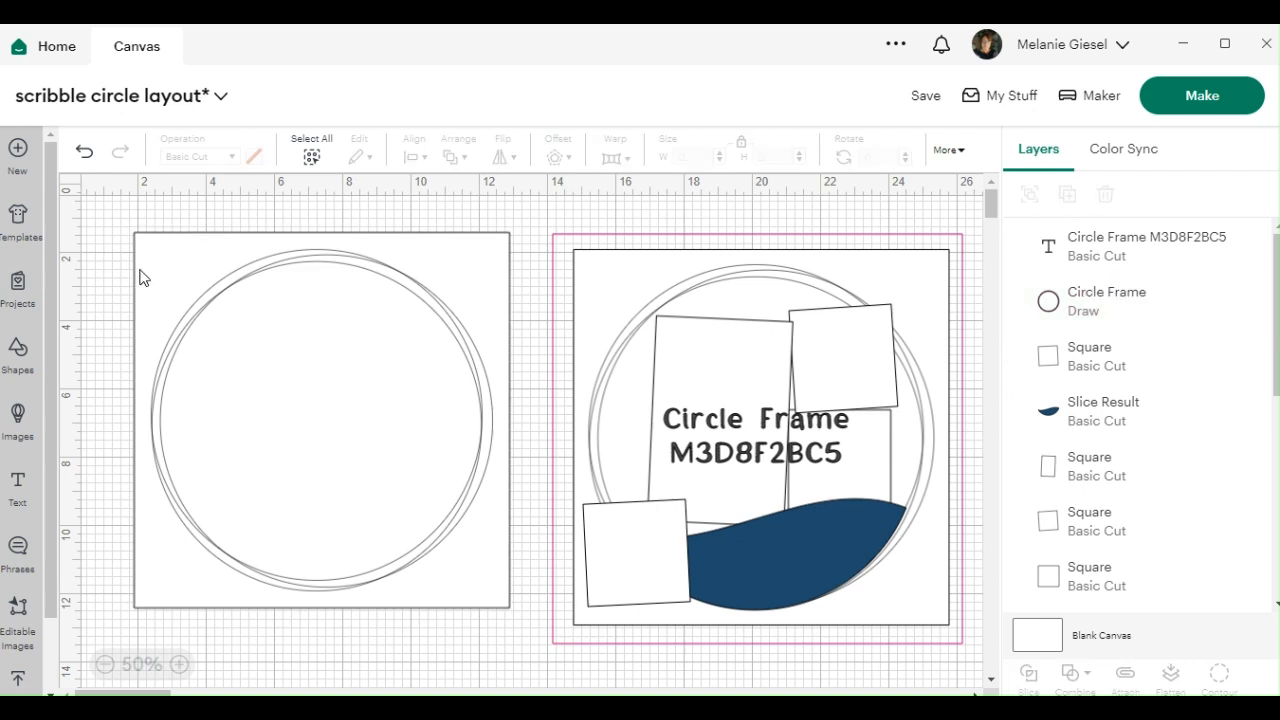
Try the Raspberry fine point pen colour on the scribble circle and set it back to Black.
click(223, 305)
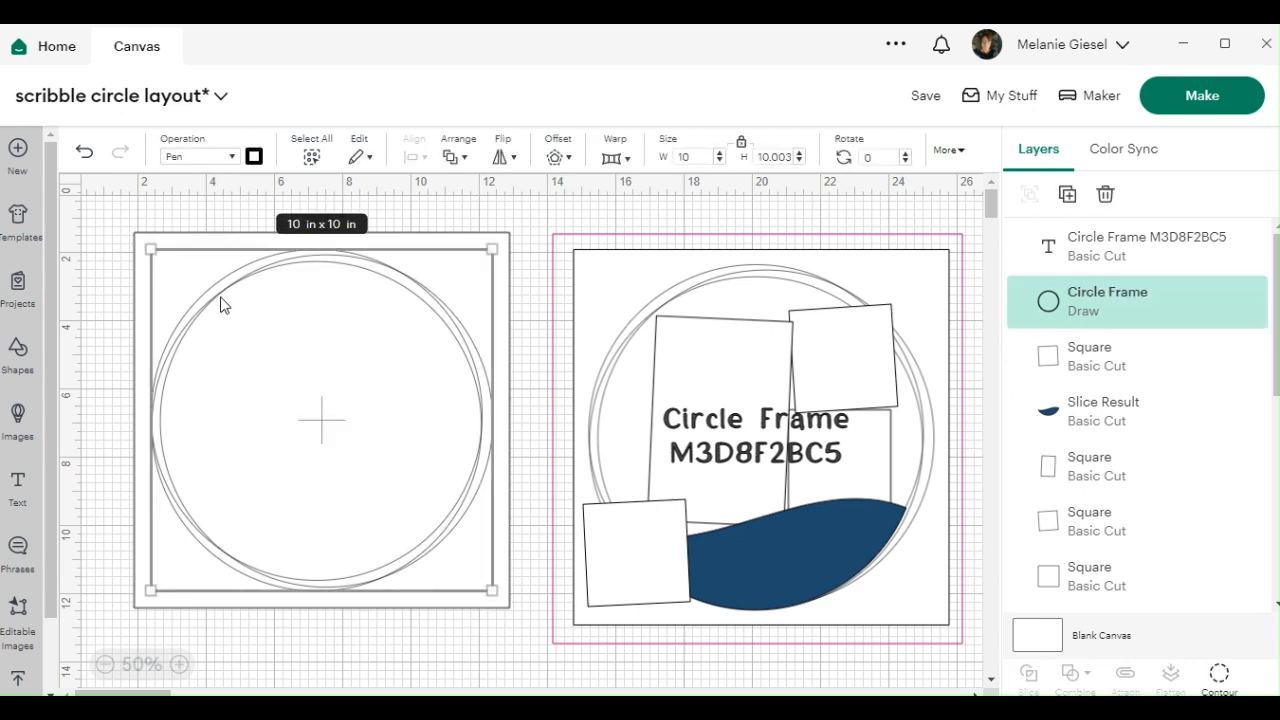
click(232, 160)
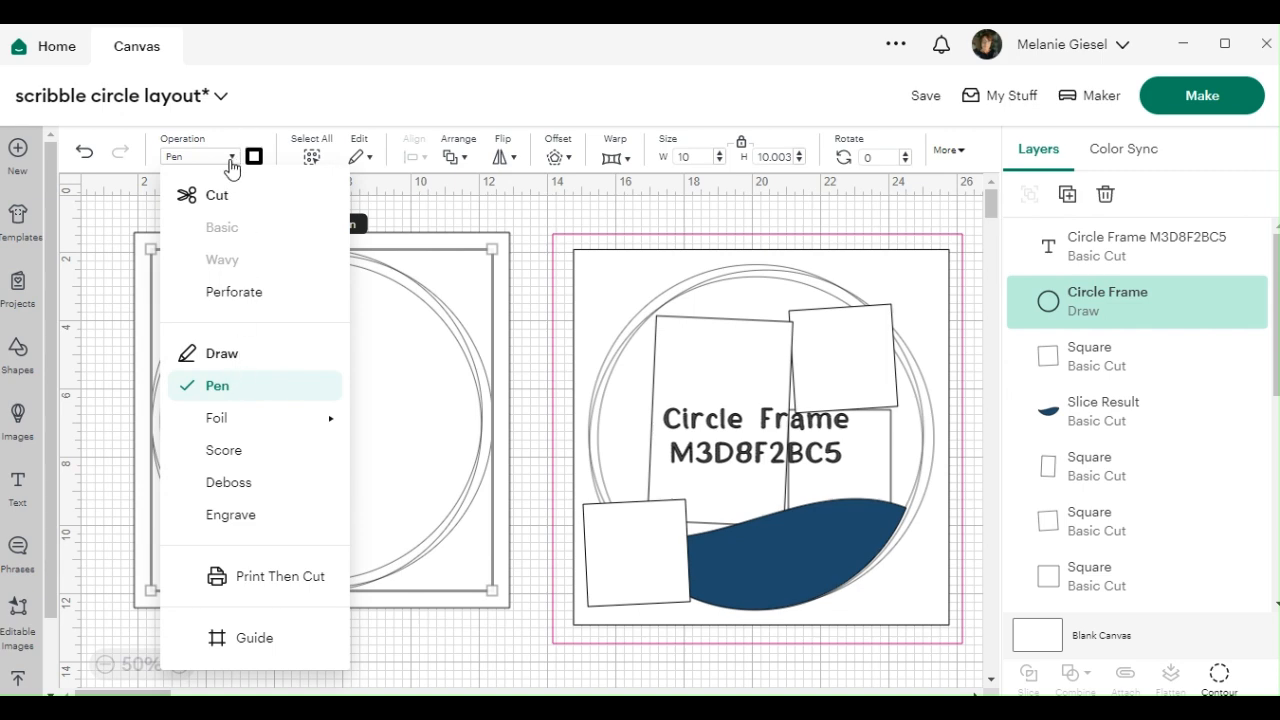
click(232, 160)
click(254, 158)
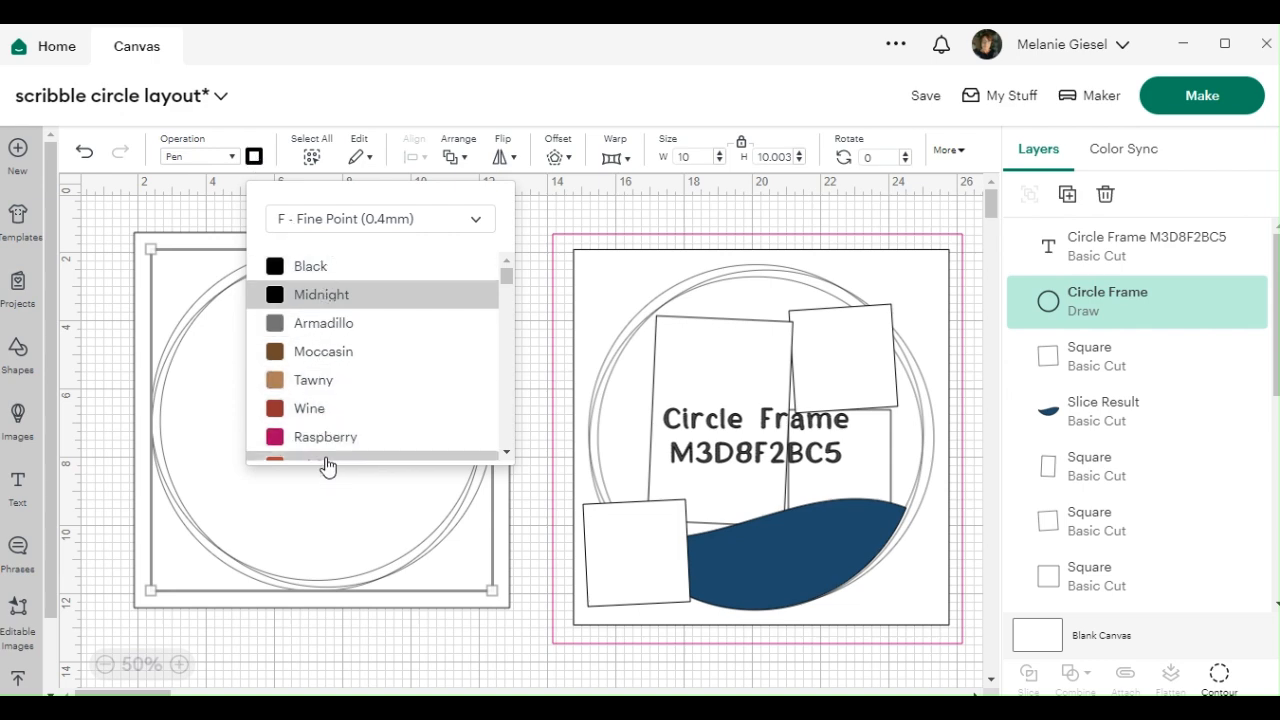
click(312, 272)
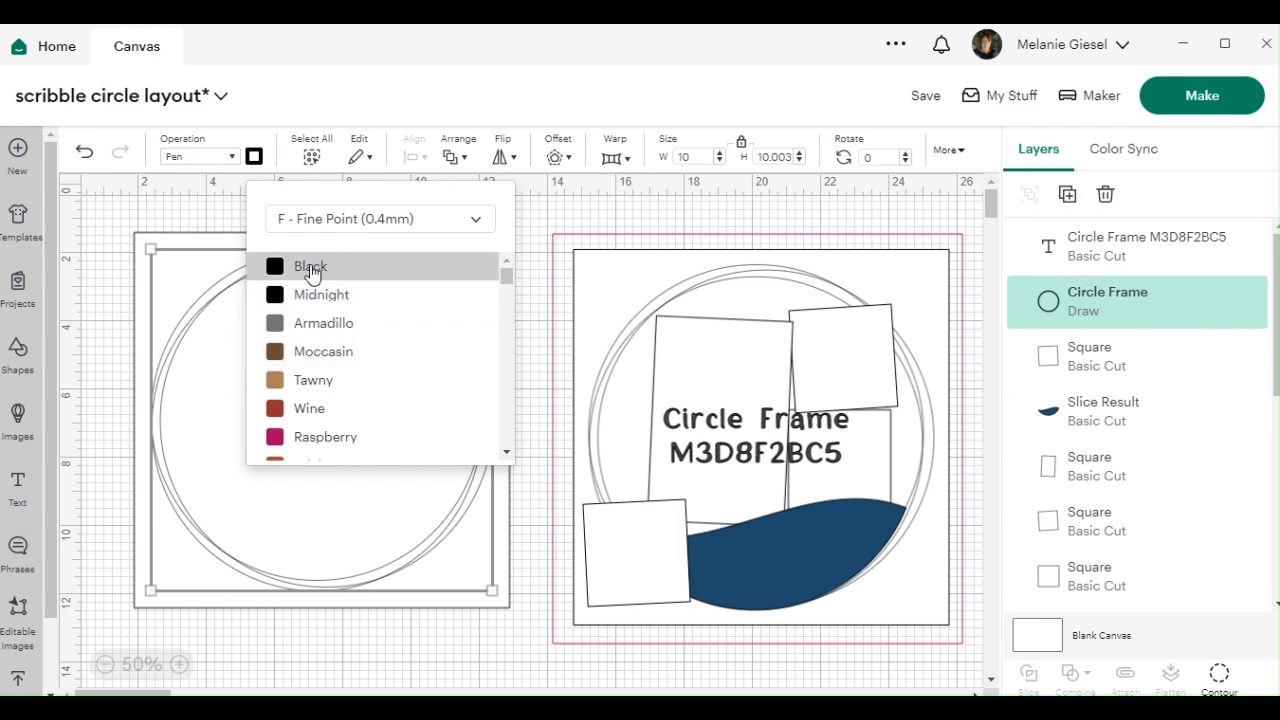
click(324, 440)
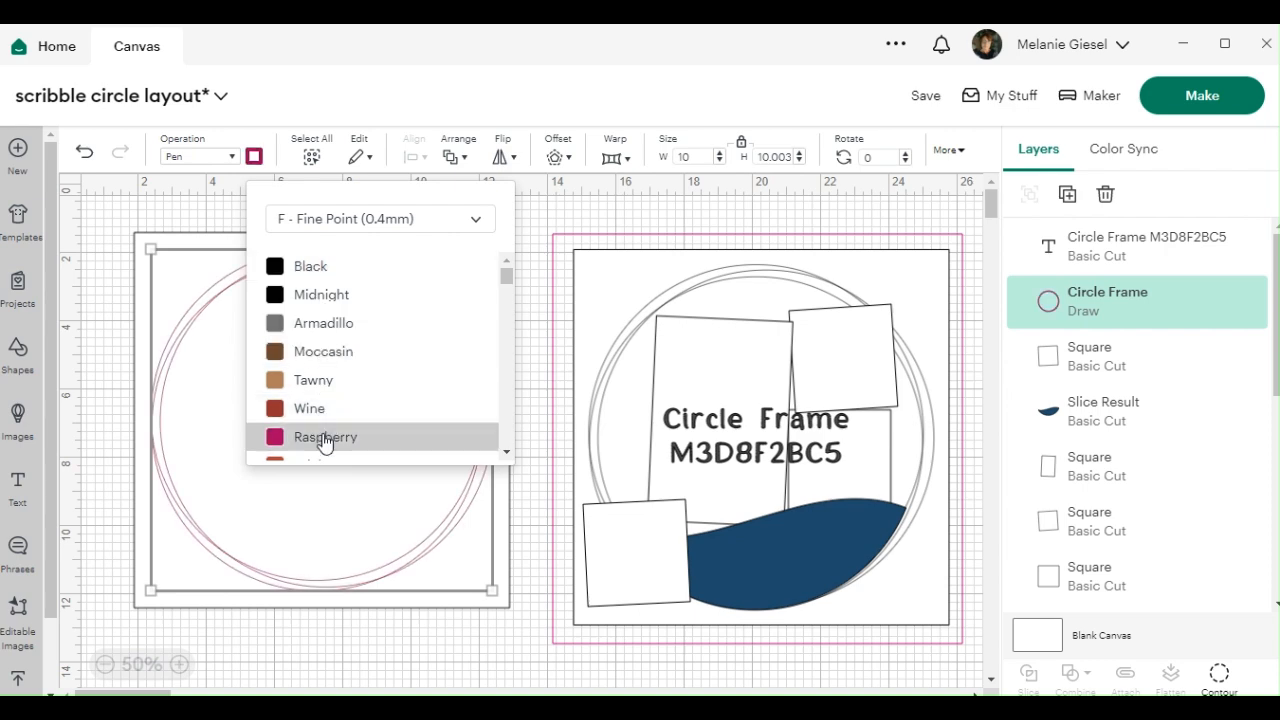
click(313, 268)
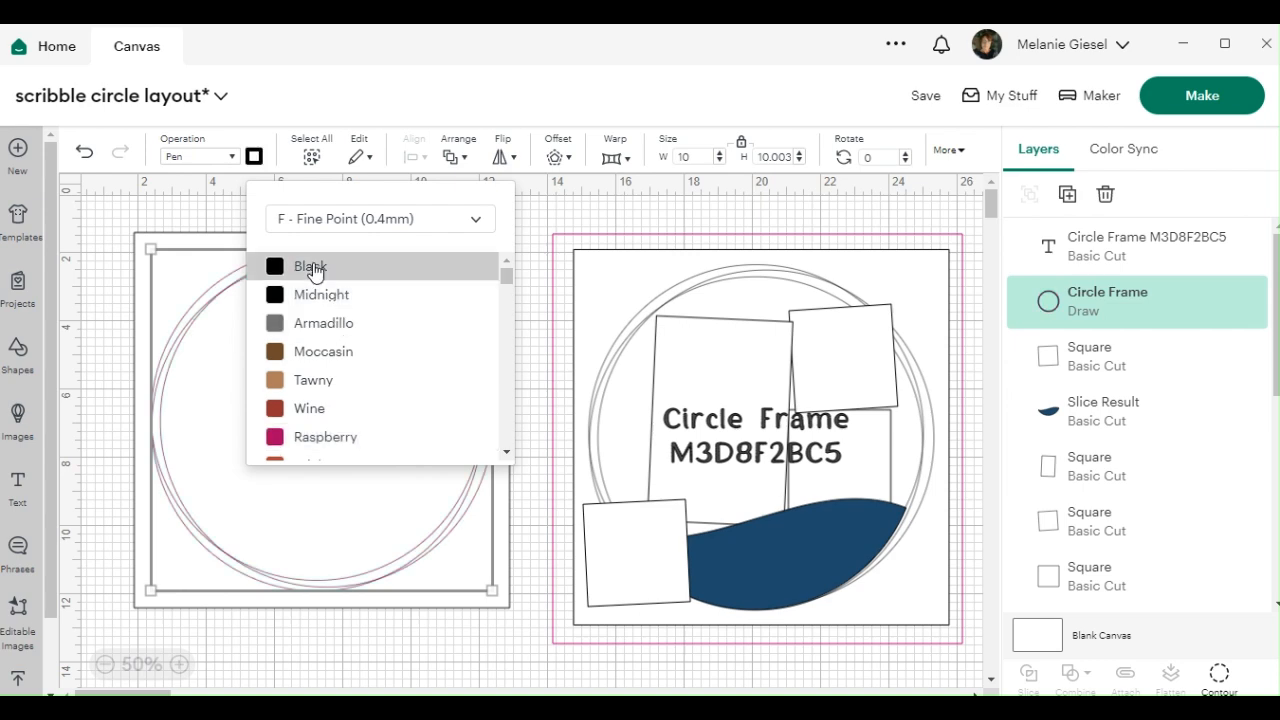
click(221, 200)
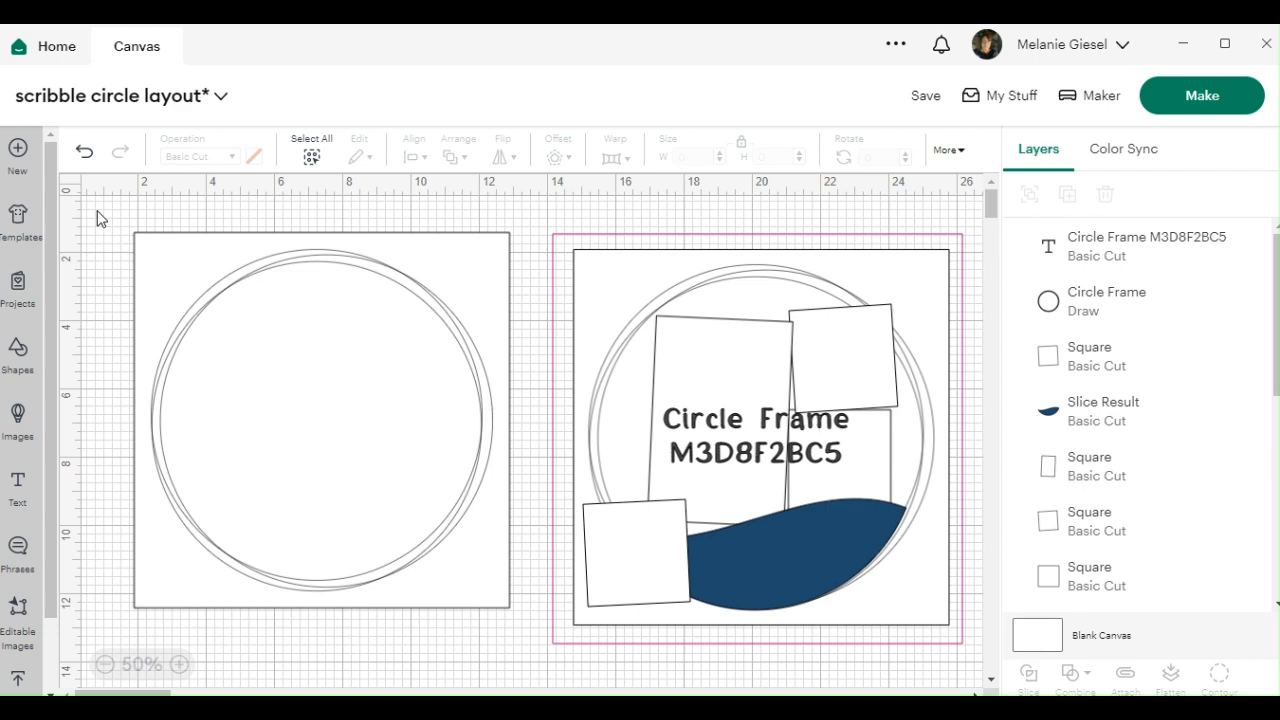
Attach the scribble circle to the white 11 in square.
drag(97, 210, 532, 460)
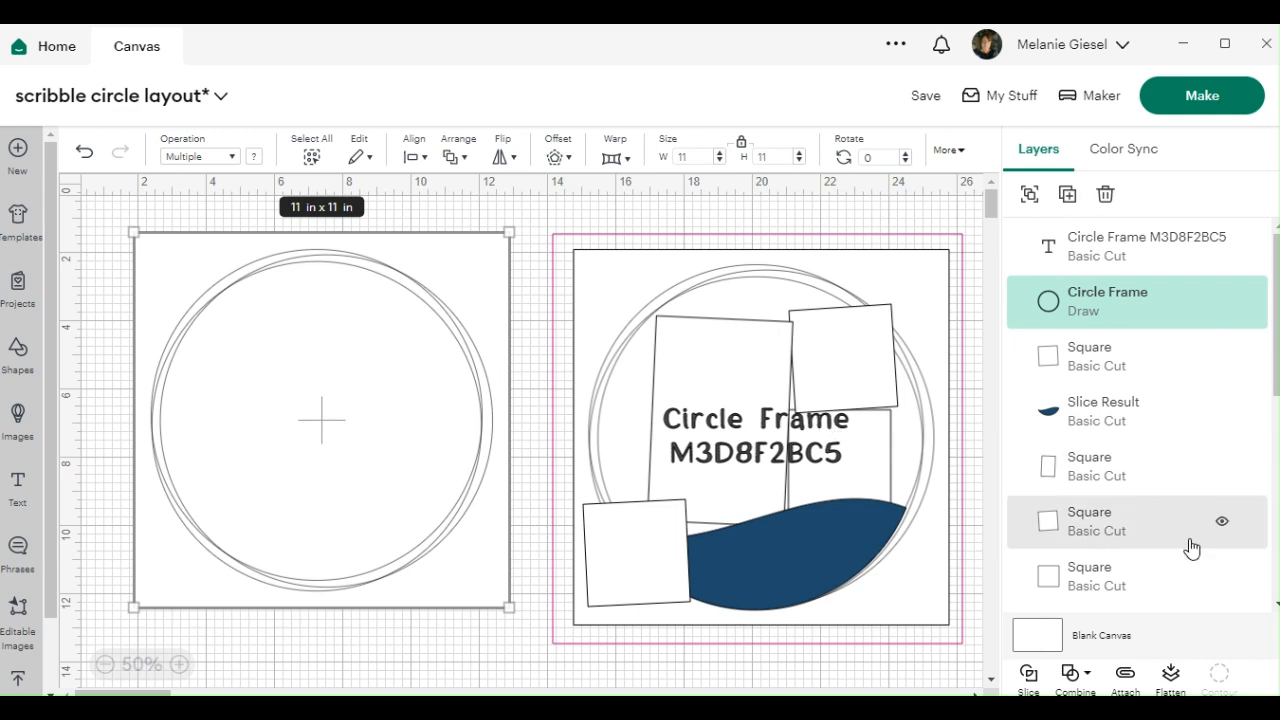
click(1125, 678)
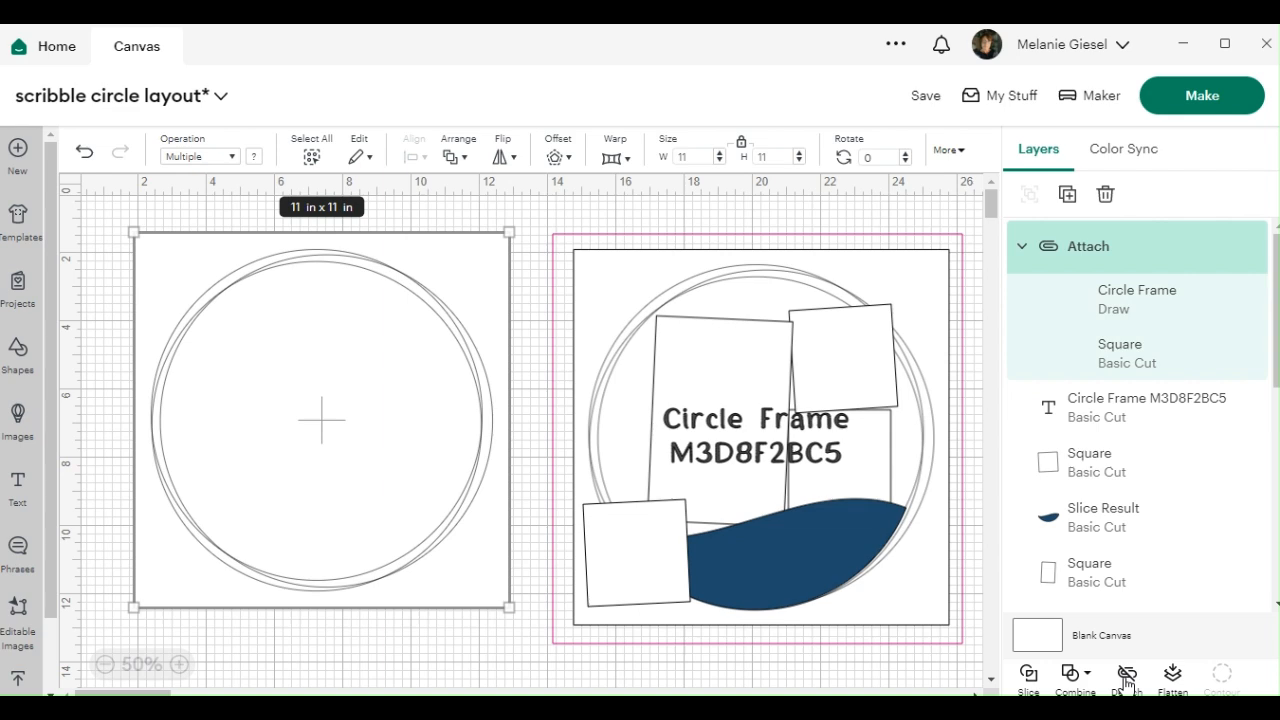